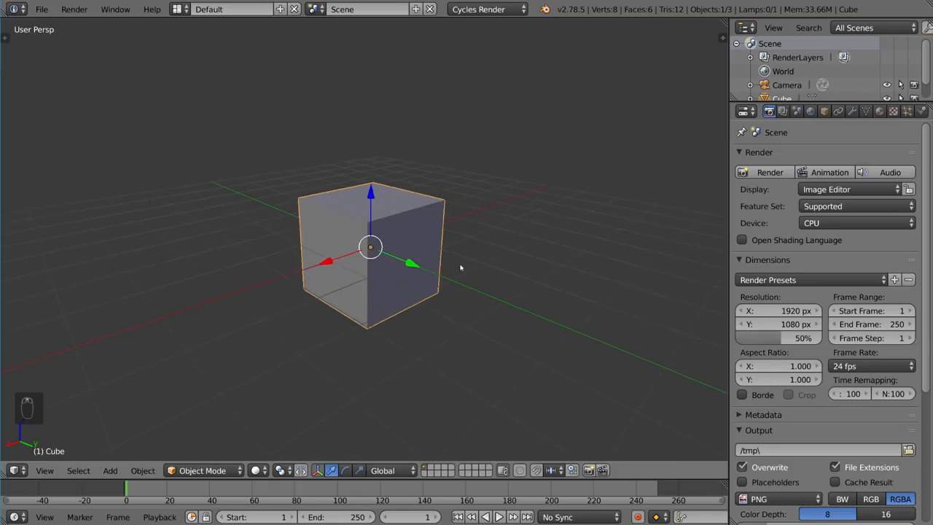
Enter Edit Mode on the cube and extrude one of its upper corner vertices outward into a free edge.
key("Tab")
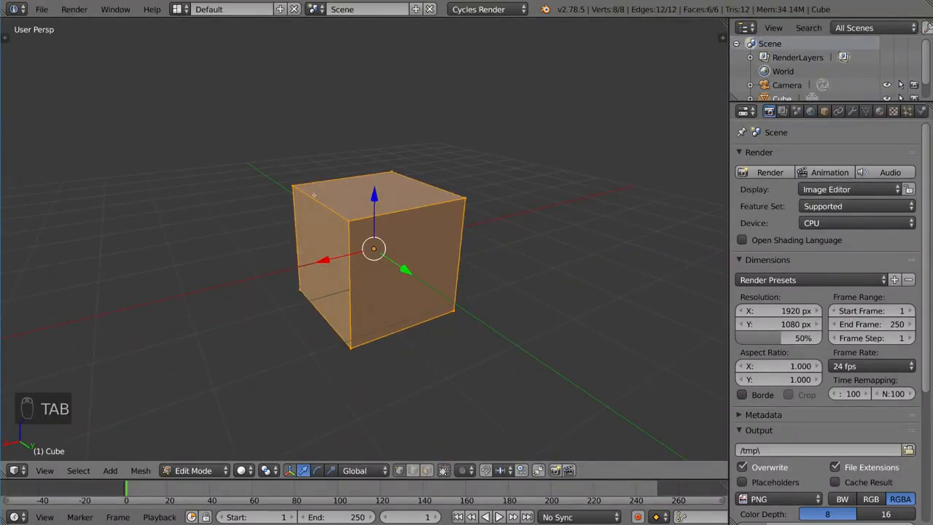
right_click(294, 187)
middle_click_drag(362, 287, 437, 295)
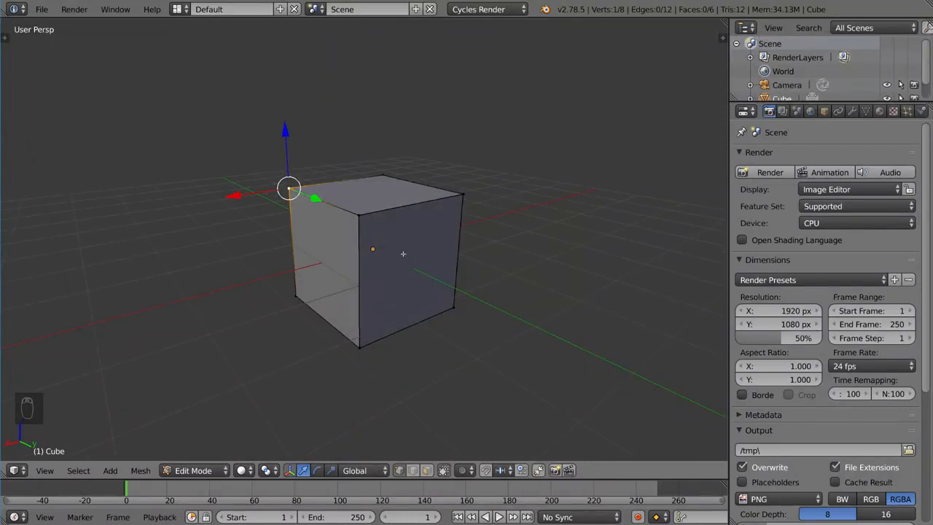
key("e")
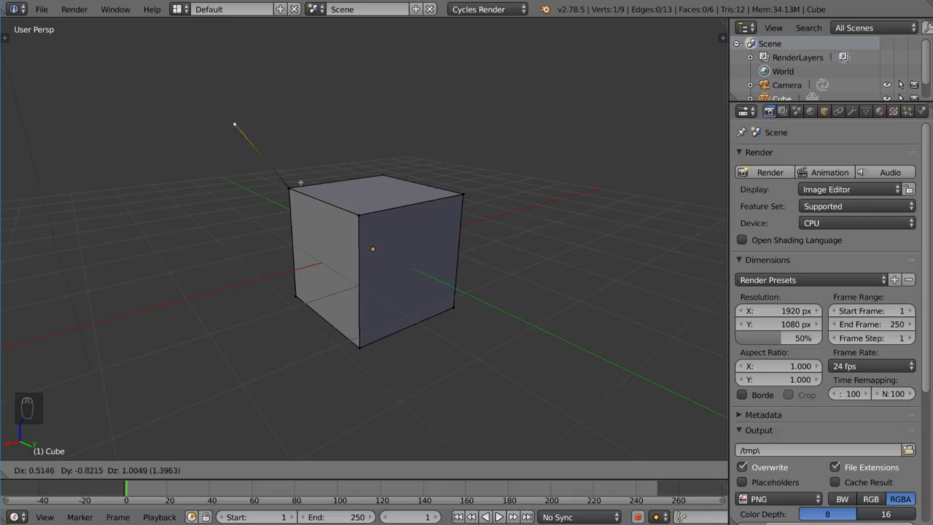
left_click(322, 174)
Extrude the upper edge that starts at the same corner of the cube outward into a flat face.
right_click(296, 190)
right_click(364, 218, "shift")
middle_click_drag(390, 234, 355, 230)
key("e")
left_click(246, 218)
Switch to face selection and extrude the cube's side face below the flap outward into a second block.
key("ctrl+Tab")
left_click(401, 334)
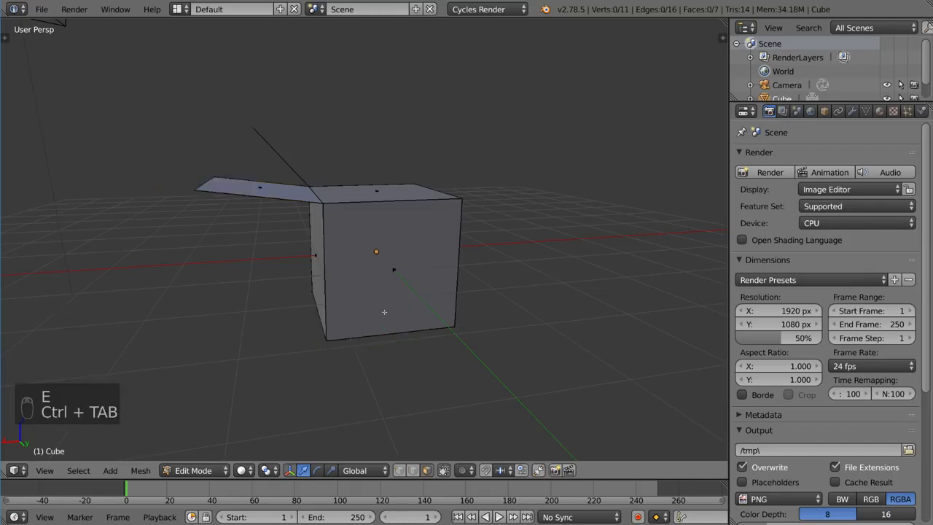
middle_click_drag(400, 308, 432, 291)
right_click(314, 264)
middle_click_drag(388, 269, 376, 273)
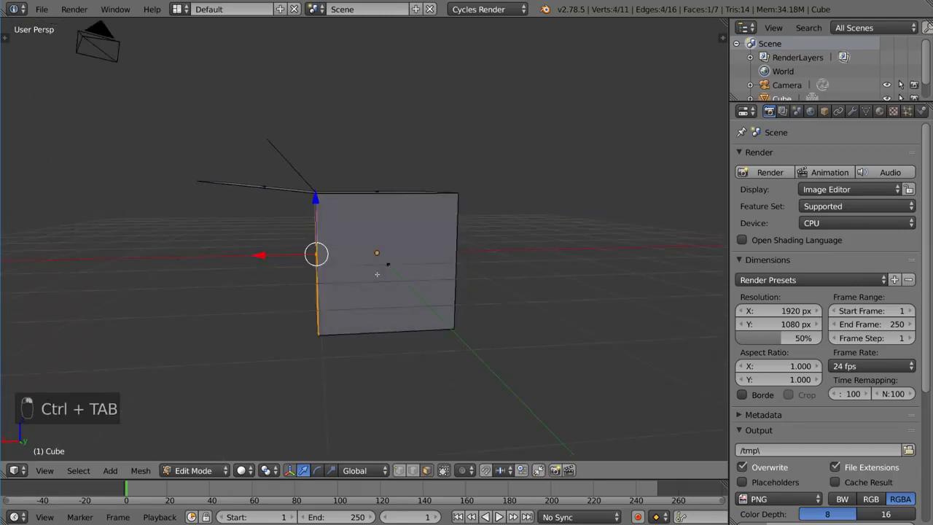
key("e")
left_click(352, 281)
middle_click_drag(353, 282, 384, 277)
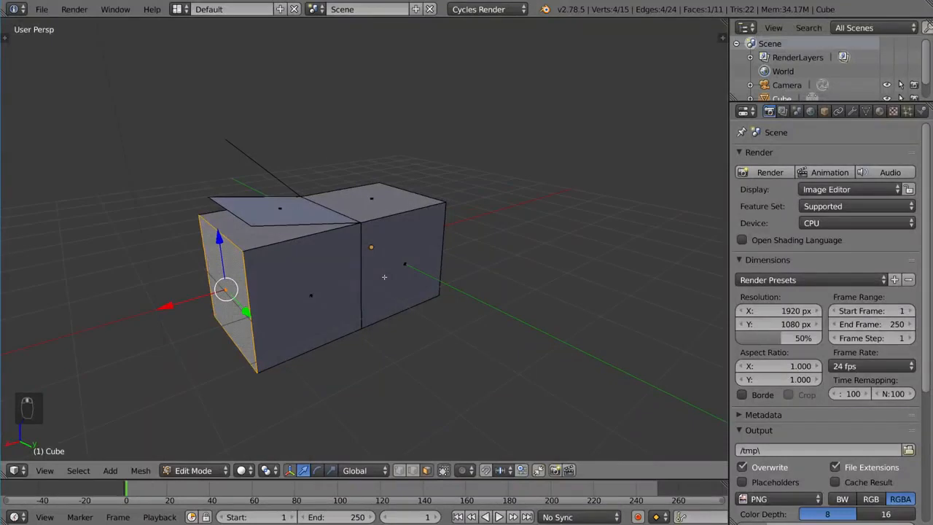
Extrude the end face of the second block and cancel its offset so the new face stays in place.
middle_click_drag(328, 297, 303, 286)
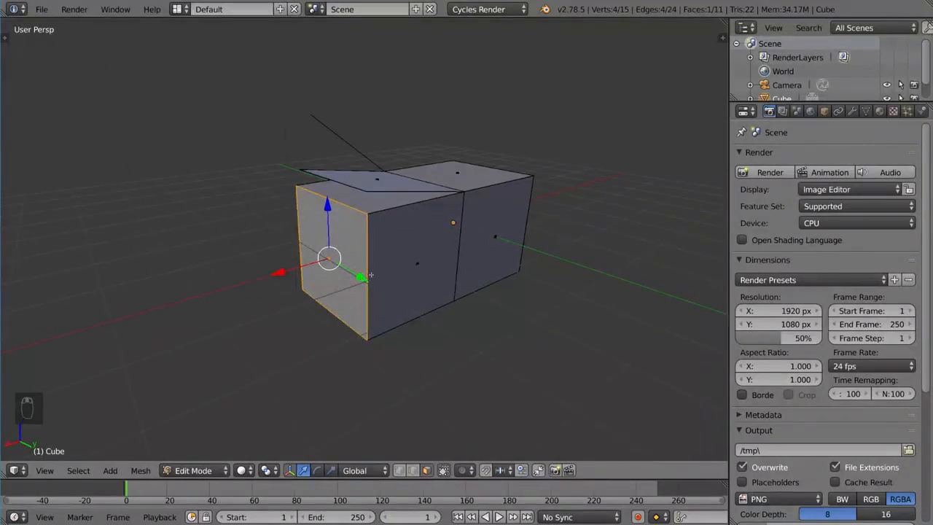
key("e")
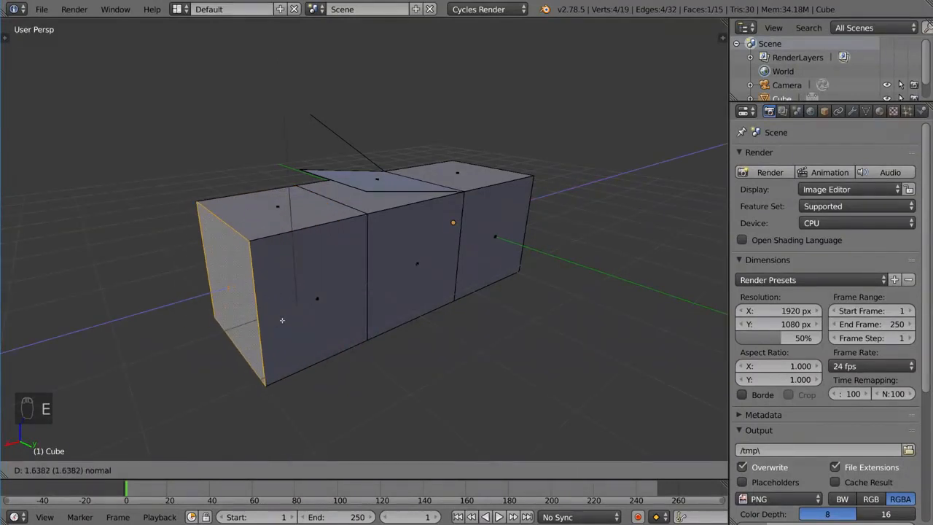
right_click(297, 301)
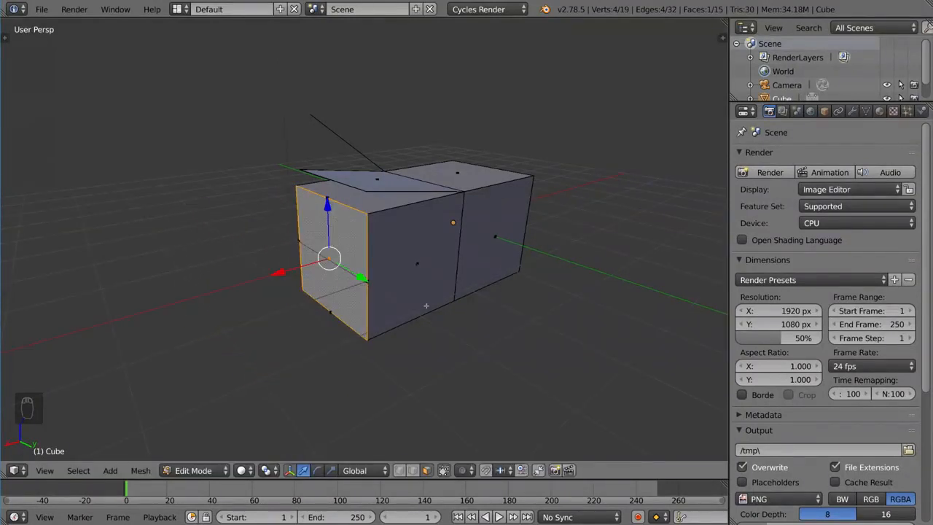
middle_click_drag(417, 301, 409, 293)
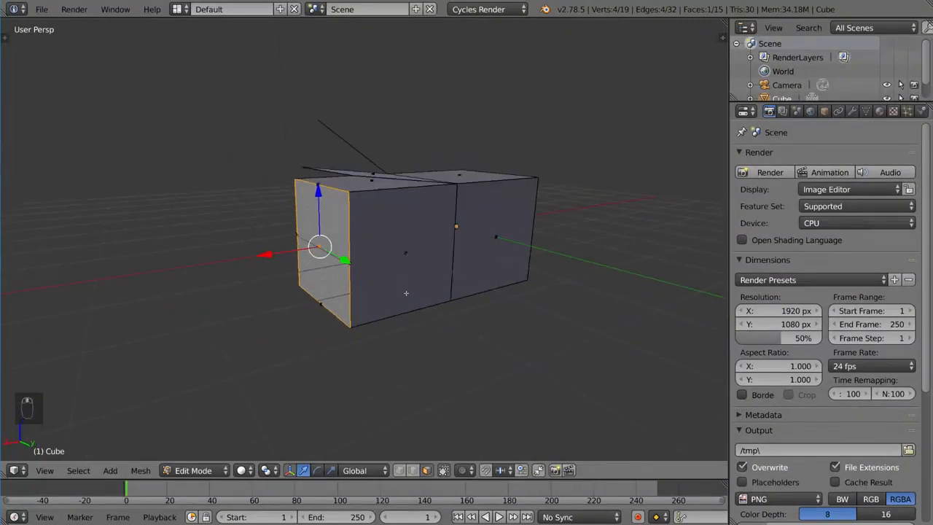
Scale the duplicated end face up into a wider rim and extrude it outward.
key("g")
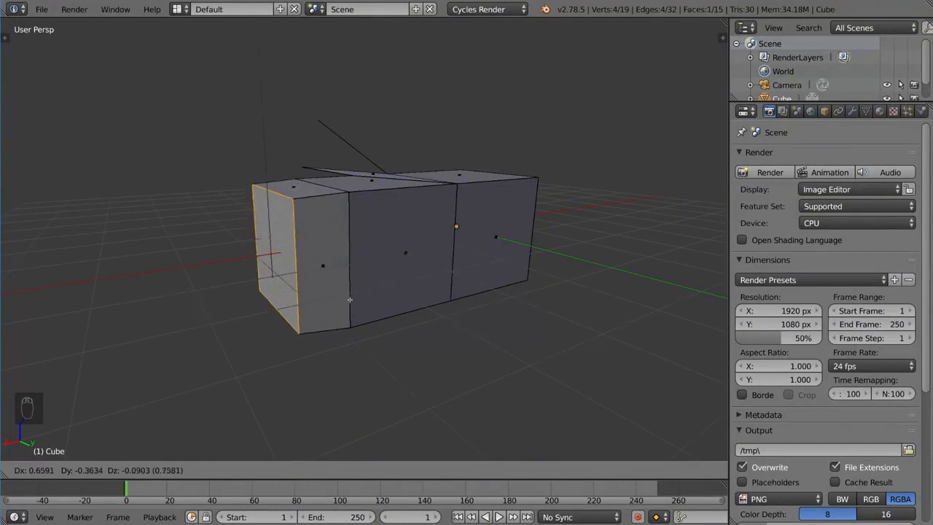
left_click(297, 312)
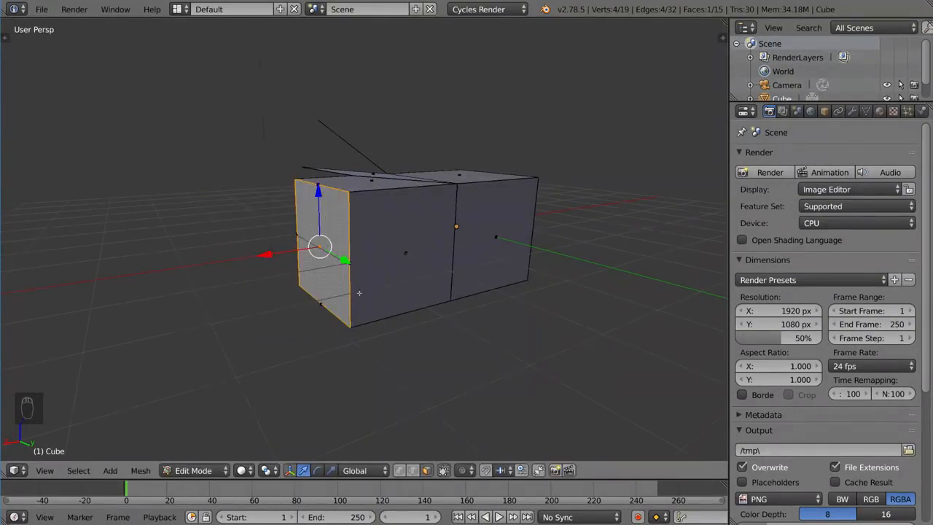
key("s")
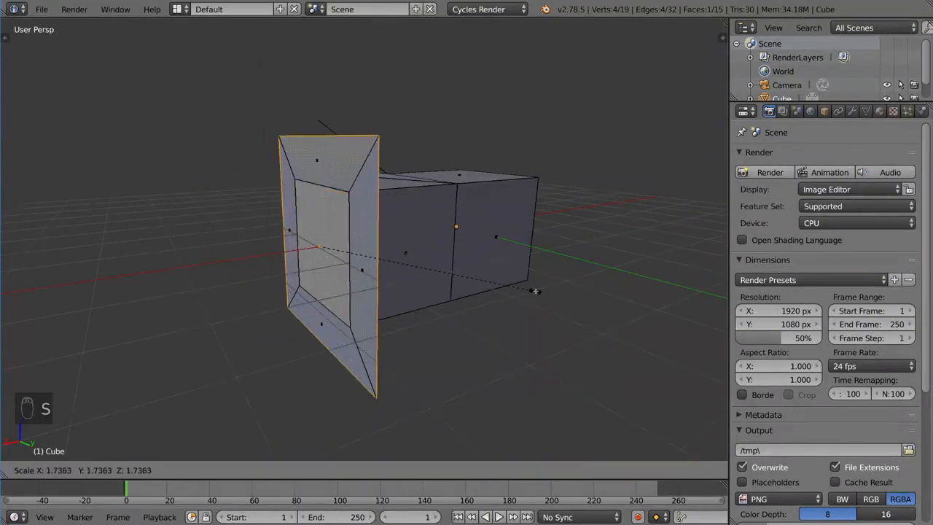
left_click(489, 293)
key("e")
left_click(410, 312)
Extrude the end face in place, enlarge it into an even wider rim, and extrude that outward.
middle_click_drag(409, 312, 398, 290)
key("e")
key("s")
left_click(459, 286)
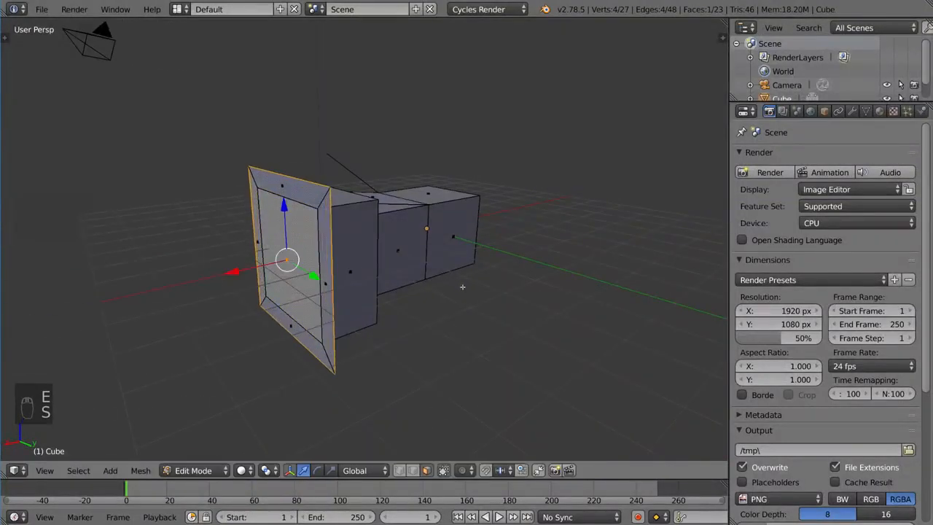
key("e")
left_click(391, 294)
Extrude the largest block's end face in place, scale it down to an inset, and extrude the inset face outward.
middle_click_drag(387, 292, 432, 284)
key("e")
key("s")
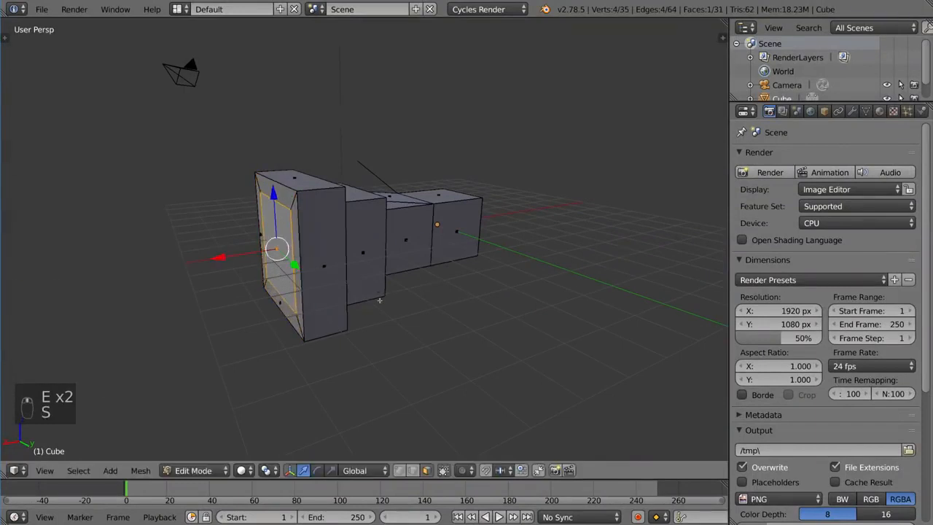
left_click(368, 301)
key("e")
left_click(404, 294)
Enlarge the narrow block's end face into a surrounding rim and start another extrusion from it.
key("s")
left_click(408, 292)
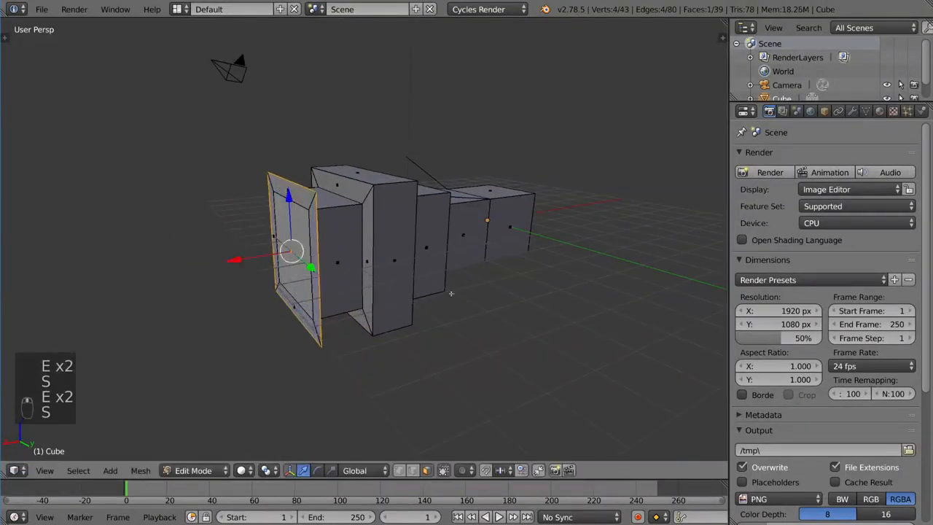
key("e")
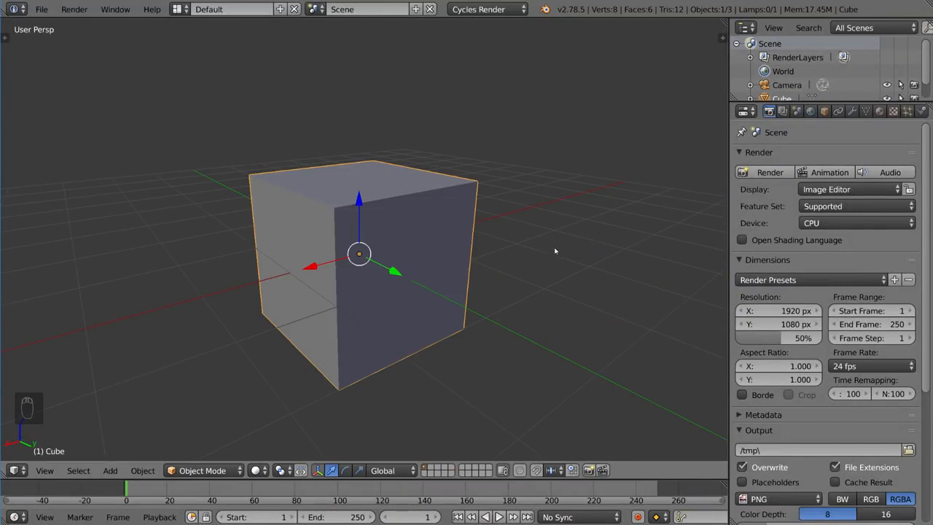
Enter Edit Mode on the fresh cube and select one of its upper corner vertices.
scroll(510, 266, "down", 6)
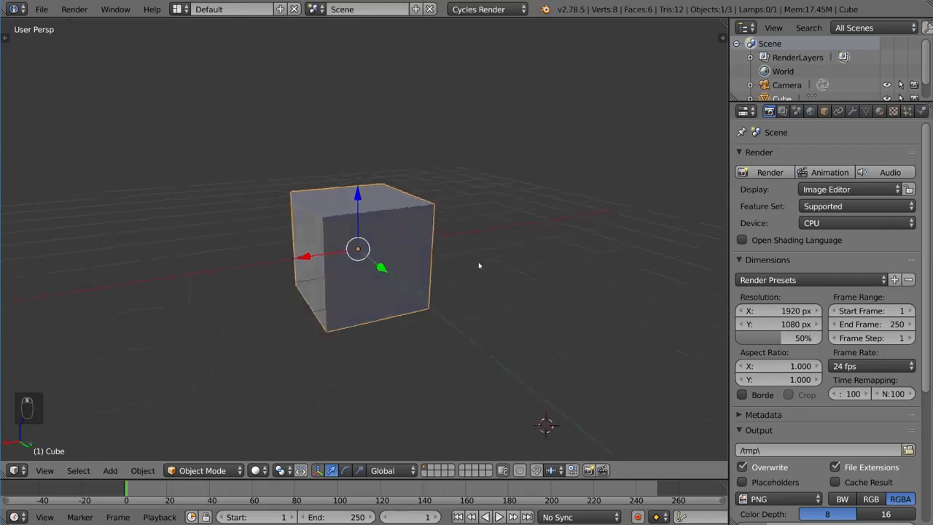
key("Tab")
scroll(474, 262, "up", 2)
left_click_drag(397, 272, 441, 269, "shift")
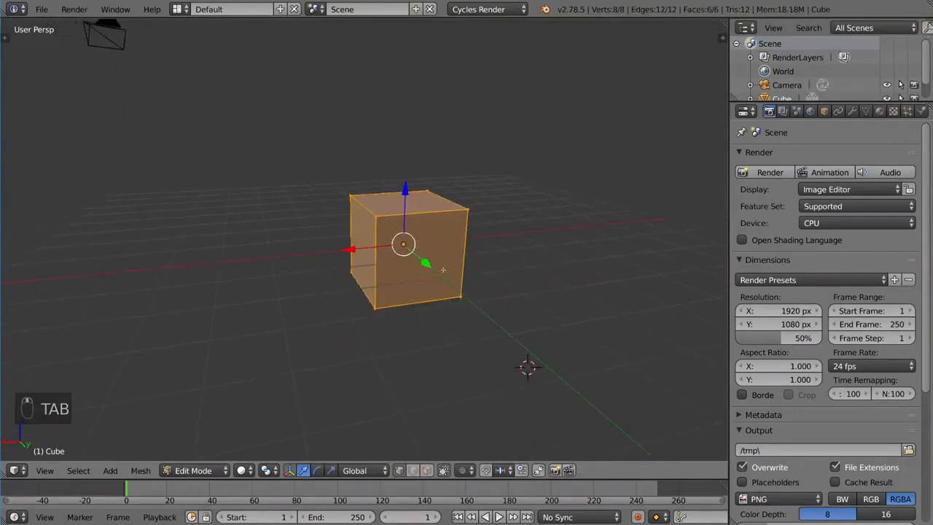
scroll(440, 269, "down", 1)
right_click(374, 297)
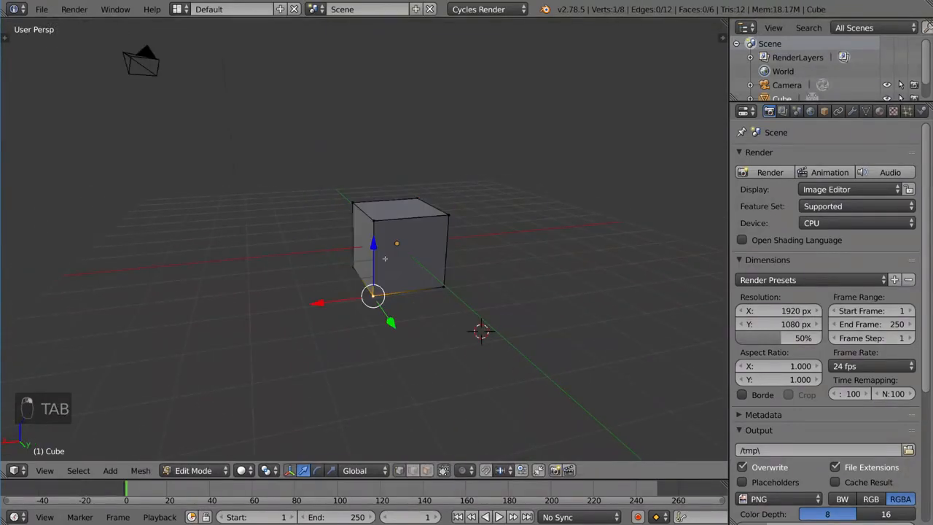
middle_click_drag(351, 257, 374, 259)
middle_click_drag(353, 204, 385, 220)
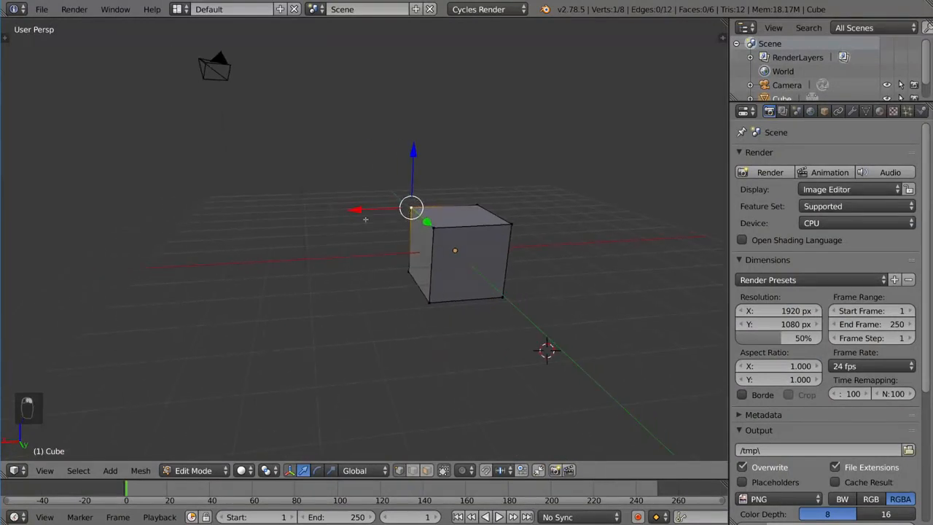
Extrude a long chain of connected vertices from the selected corner, placing them point by point in loops around the cube.
right_click(306, 177, "ctrl")
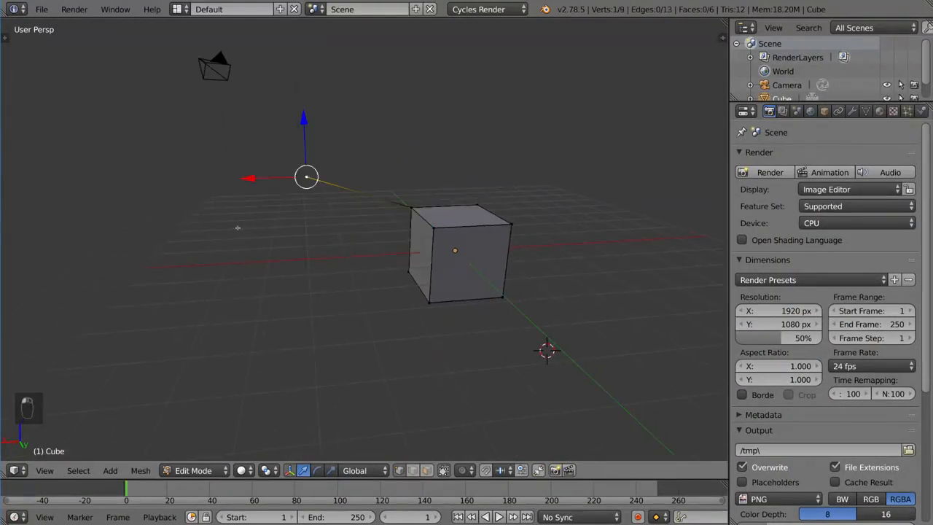
right_click(190, 148, "ctrl")
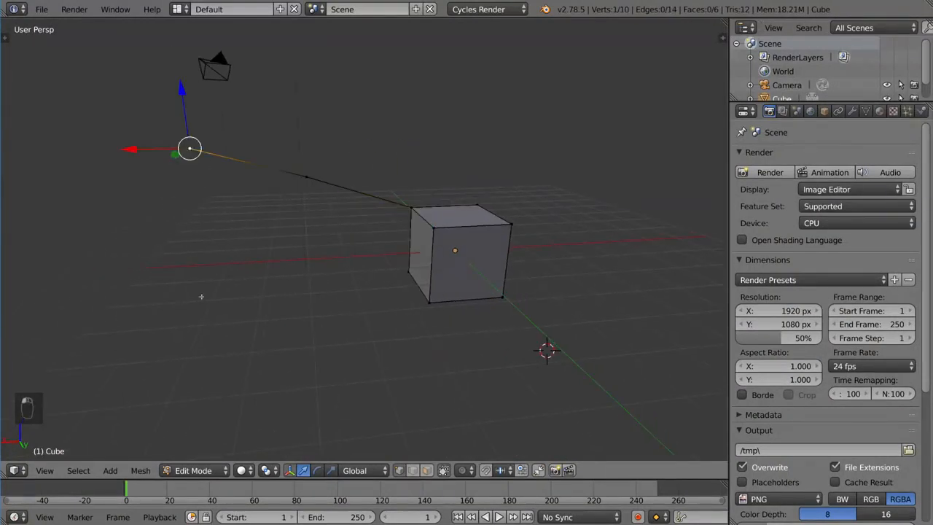
right_click(134, 129, "ctrl")
scroll(306, 117, "down", 2)
right_click(227, 81, "ctrl")
right_click(418, 64, "ctrl")
right_click(516, 108, "ctrl")
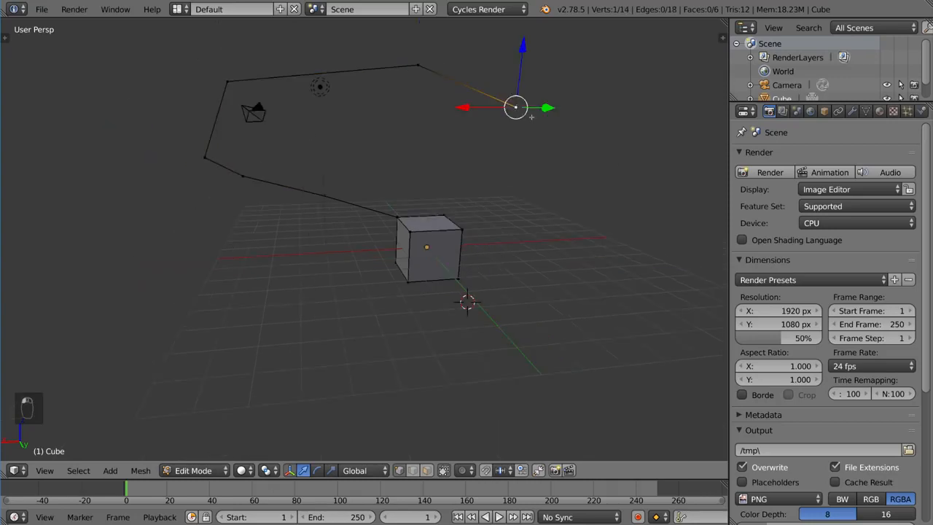
right_click(616, 163, "ctrl")
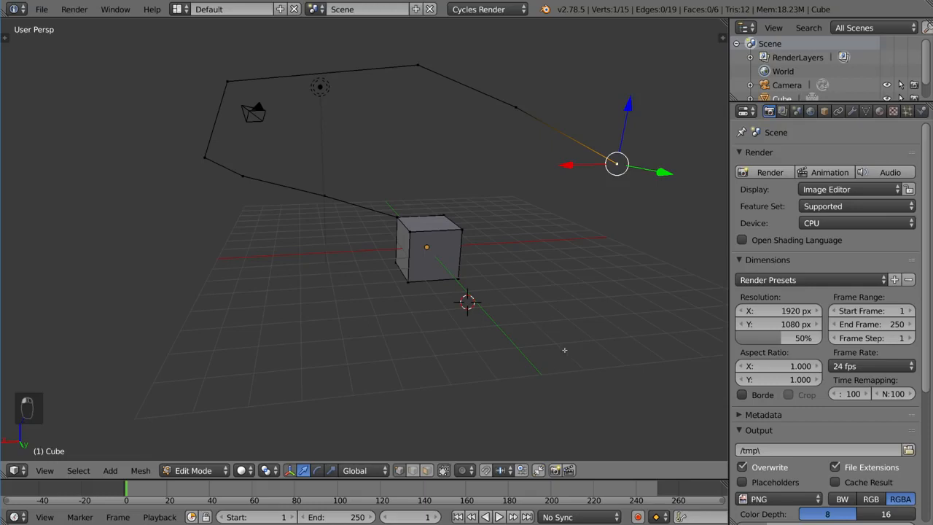
right_click(638, 264, "ctrl")
right_click(568, 347, "ctrl")
right_click(364, 385, "ctrl")
right_click(213, 350, "ctrl")
right_click(147, 275, "ctrl")
right_click(120, 190, "ctrl")
right_click(151, 118, "ctrl")
right_click(362, 118, "ctrl")
right_click(486, 153, "ctrl")
right_click(571, 220, "ctrl")
right_click(506, 306, "ctrl")
right_click(328, 326, "ctrl")
right_click(244, 269, "ctrl")
right_click(328, 179, "ctrl")
right_click(354, 269, "ctrl")
right_click(342, 378, "ctrl")
right_click(56, 341, "ctrl")
right_click(370, 236, "ctrl")
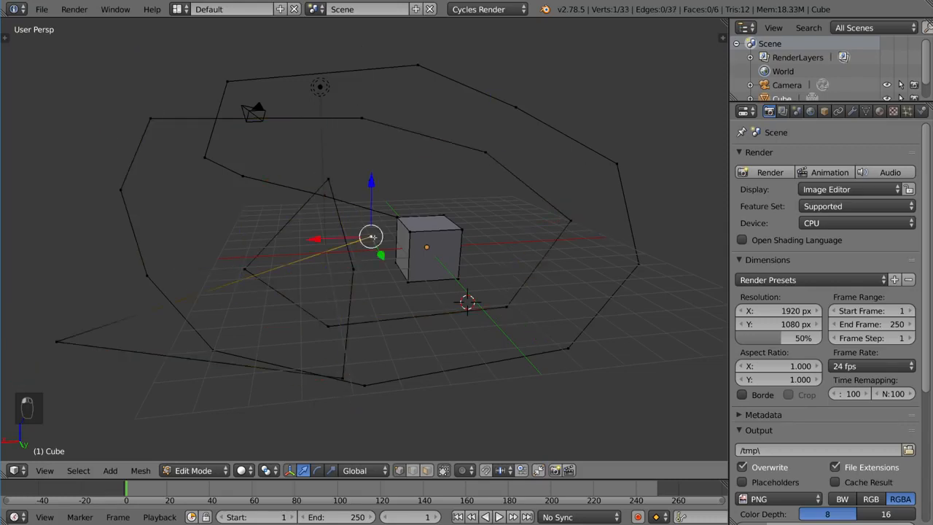
right_click(572, 341, "ctrl")
right_click(494, 406, "ctrl")
right_click(281, 311, "ctrl")
right_click(223, 242, "ctrl")
right_click(207, 187, "ctrl")
right_click(273, 125, "ctrl")
right_click(396, 58, "ctrl")
right_click(557, 45, "ctrl")
right_click(623, 100, "ctrl")
right_click(652, 172, "ctrl")
right_click(598, 197, "ctrl")
right_click(524, 204, "ctrl")
right_click(401, 177, "ctrl")
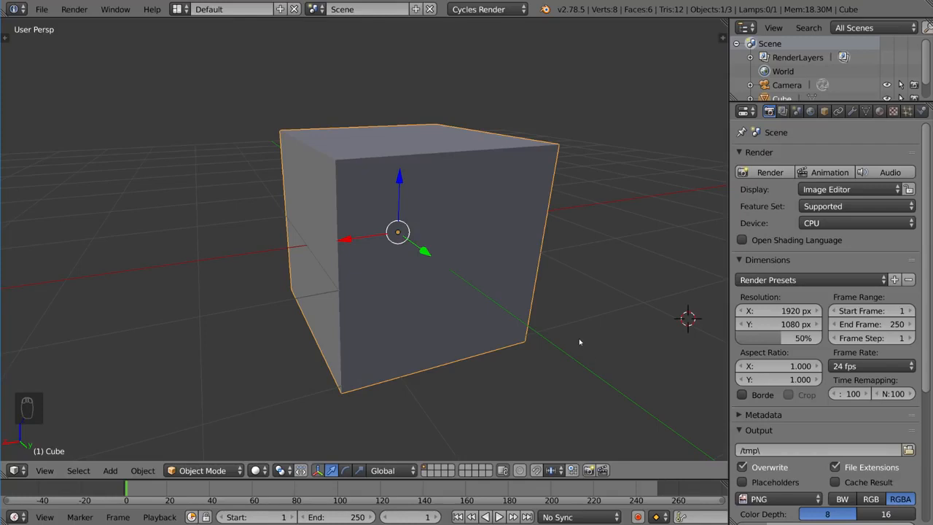
Enter Edit Mode on the fresh cube with face selection and extrude its side face outward along the normal by about 2.2 units.
scroll(541, 335, "down", 3)
mouse_move(526, 331)
middle_mouse_down()
mouse_move(494, 325)
mouse_move(507, 316)
mouse_move(533, 324)
middle_mouse_up()
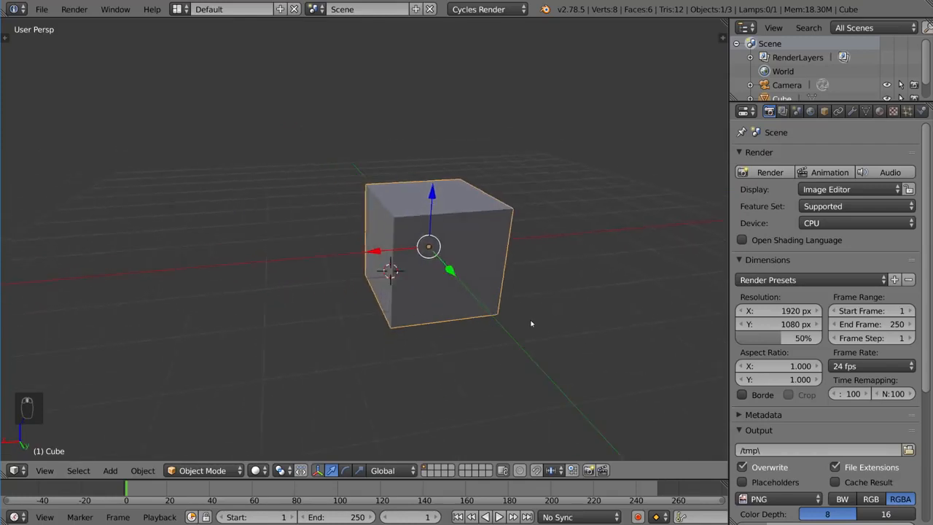
key("Tab")
key("ctrl+Tab")
left_click(497, 339)
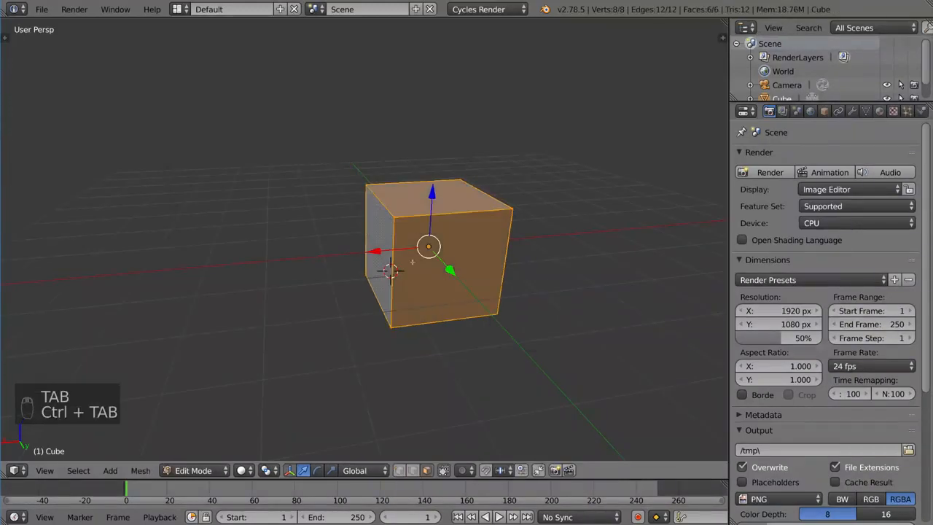
right_click(374, 247)
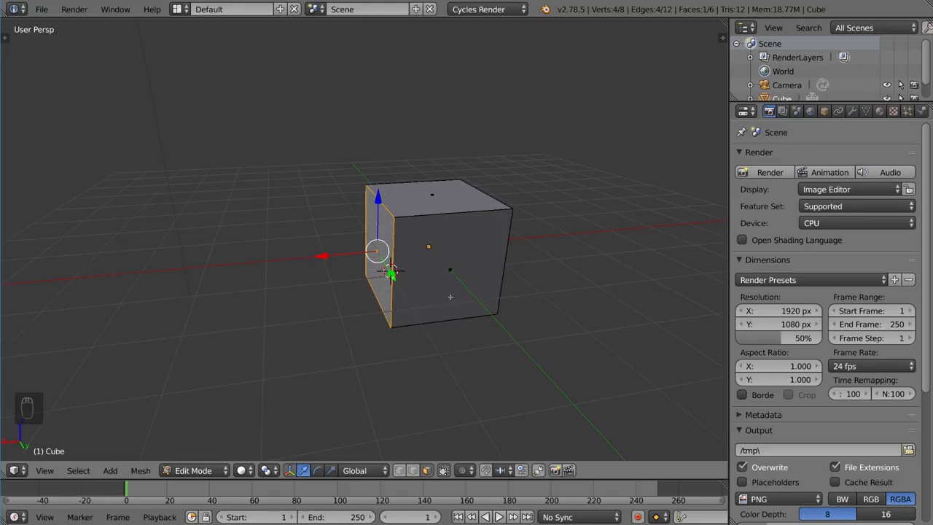
key("e")
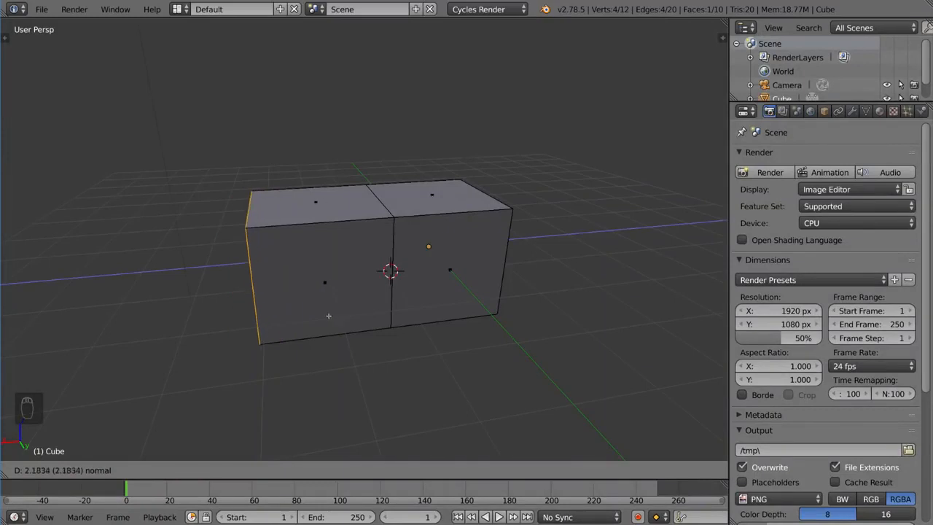
left_click(327, 316)
Move the extruded side face freely, and compare constraining it along the Z, Y and X axes and its normal orientation.
key("g")
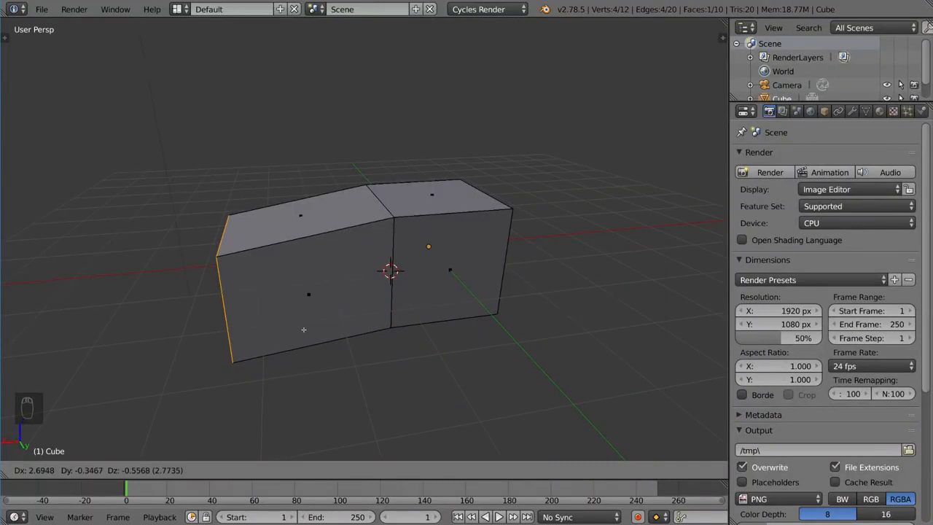
key("z")
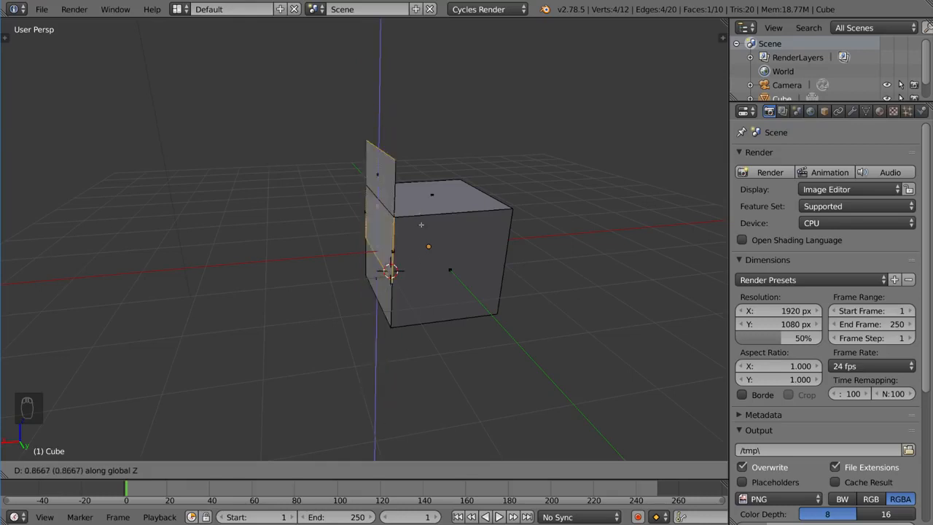
key("y")
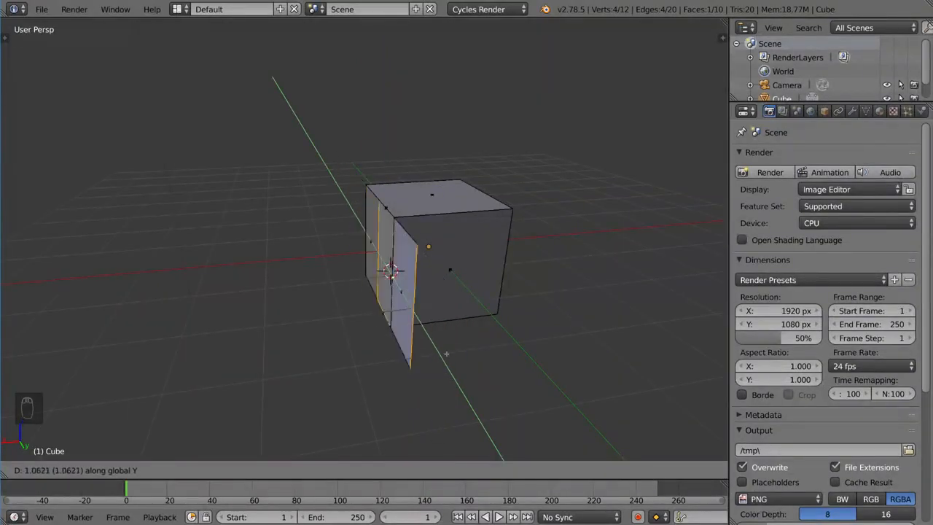
key("x")
key("x")
key("z")
key("z")
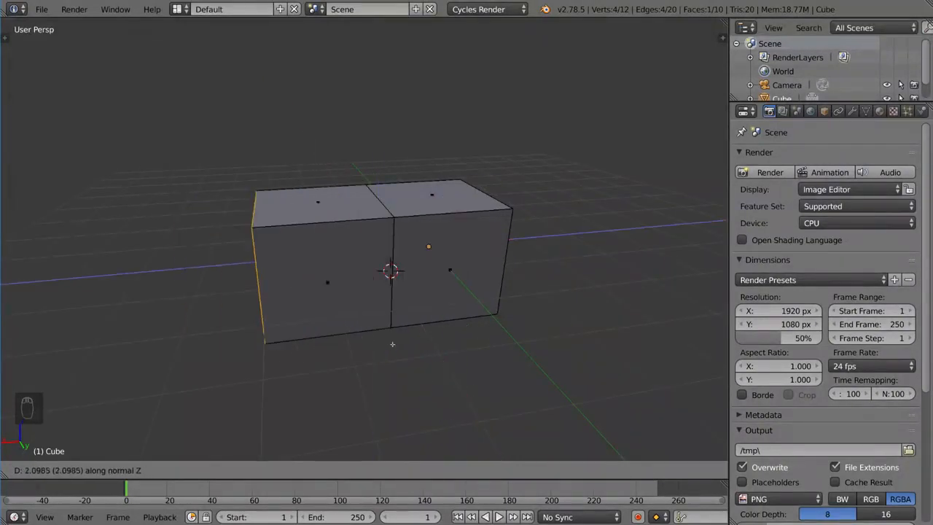
key("y")
key("y")
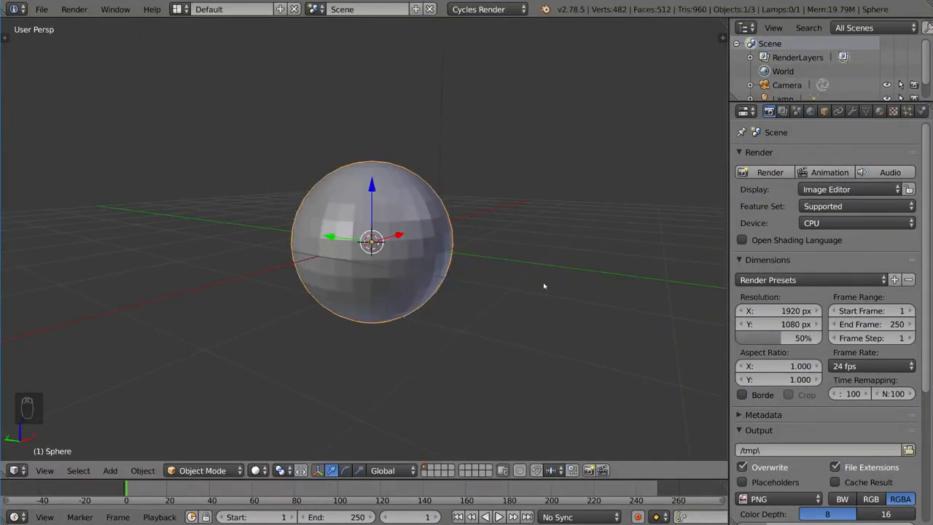
Enter Edit Mode on the sphere and select six scattered faces on its surface.
middle_click_drag(540, 287, 521, 295)
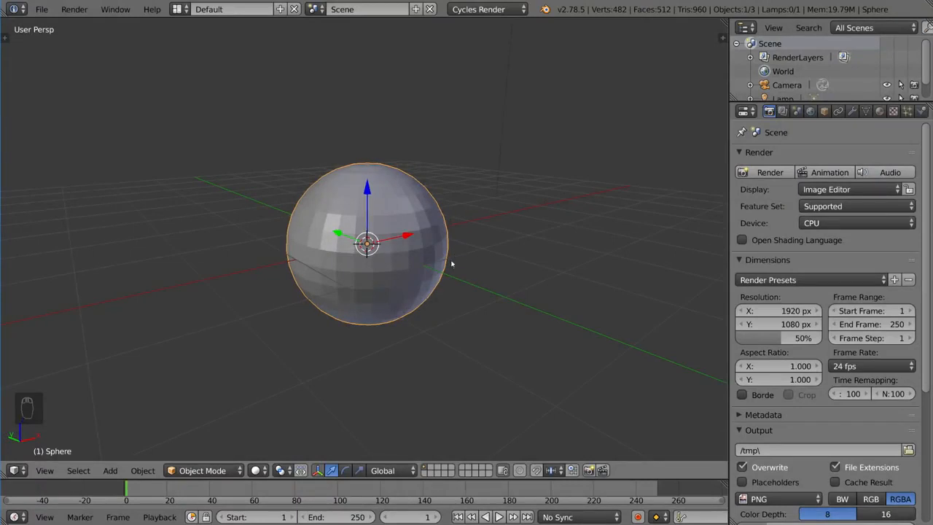
key("Tab")
right_click(384, 279)
middle_click_drag(384, 279, 467, 251)
right_click(387, 243, "shift")
middle_click_drag(387, 243, 430, 256)
right_click(403, 197, "shift")
right_click(390, 248, "shift")
right_click(375, 283, "shift")
right_click(377, 197, "shift")
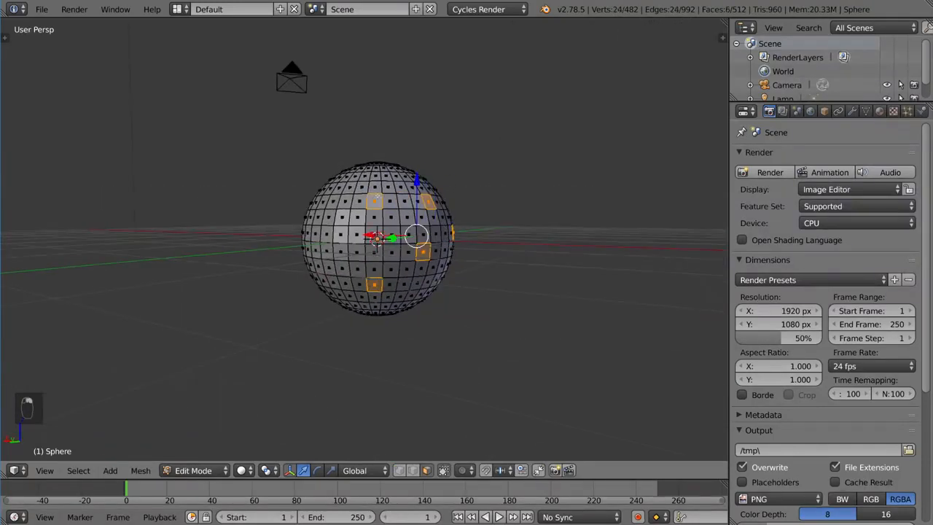
Add more scattered faces around the rest of the sphere to the selection, for 16 faces in total.
middle_click_drag(377, 195, 423, 204)
right_click(360, 265, "shift")
middle_click_drag(360, 264, 390, 256)
right_click(366, 191, "shift")
middle_click_drag(366, 192, 394, 190)
right_click(348, 253, "shift")
right_click(328, 203, "shift")
middle_click_drag(328, 203, 376, 156)
right_click(344, 180, "shift")
right_click(325, 217, "shift")
right_click(345, 251, "shift")
middle_click_drag(344, 251, 387, 228)
right_click(405, 264, "shift")
middle_click_drag(405, 264, 419, 311)
right_click(356, 216, "shift")
middle_click_drag(356, 217, 280, 235)
Try extruding the selected sphere faces in place as a region and scaling them outward into flared spikes.
key("e")
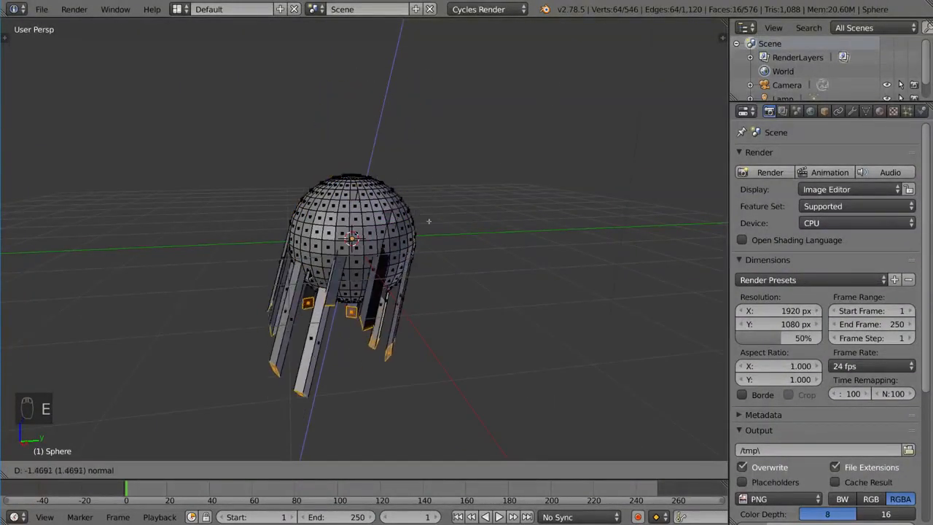
right_click(527, 105)
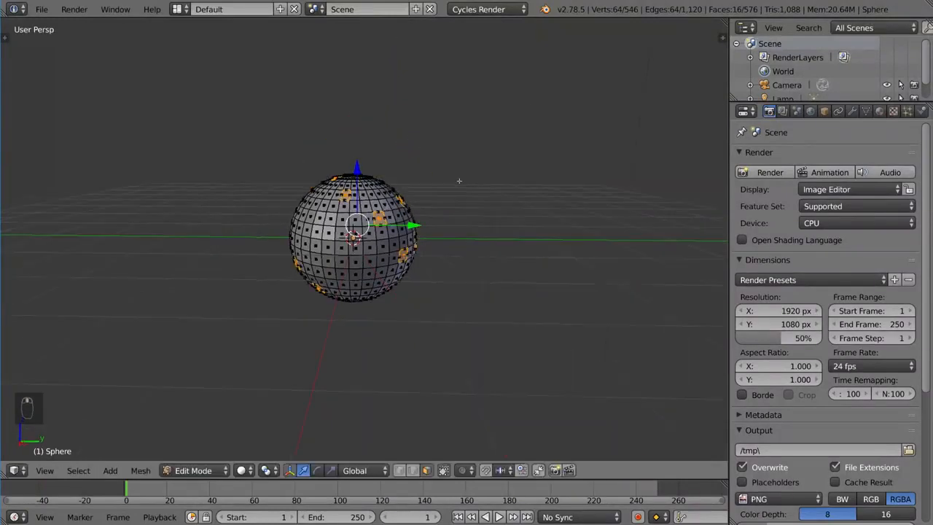
key("s")
left_click(621, 146)
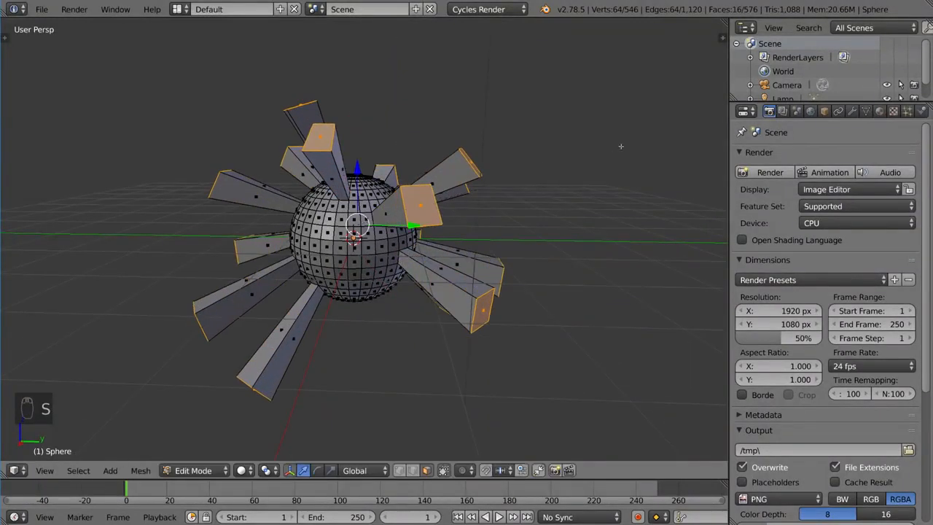
middle_click_drag(564, 204, 296, 210)
Undo the scaling and the region extrusion of the sphere's selected faces.
key("ctrl+z")
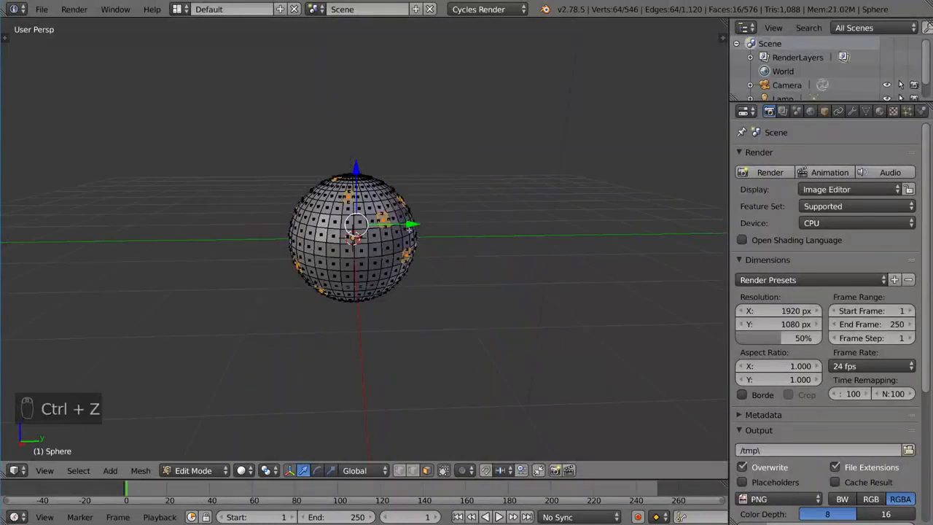
key("ctrl+z")
scroll(446, 208, "down", 2)
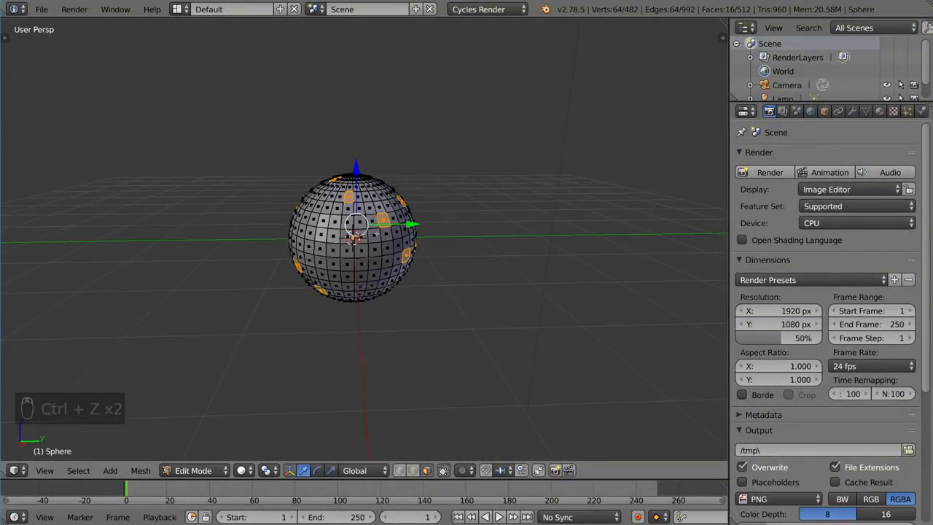
Extrude the selected sphere faces with Extrude Individual, pushing them outward about 2.2 units into straight spikes.
key("t")
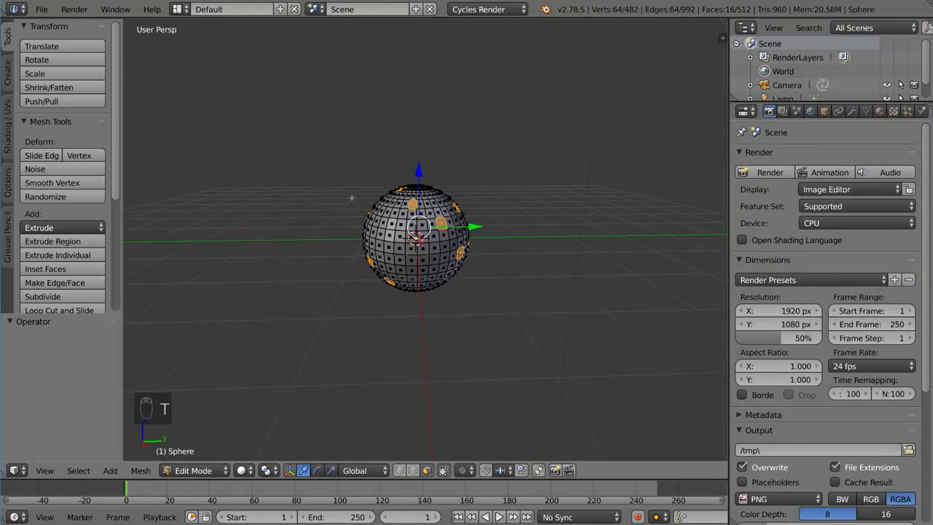
left_click(88, 258)
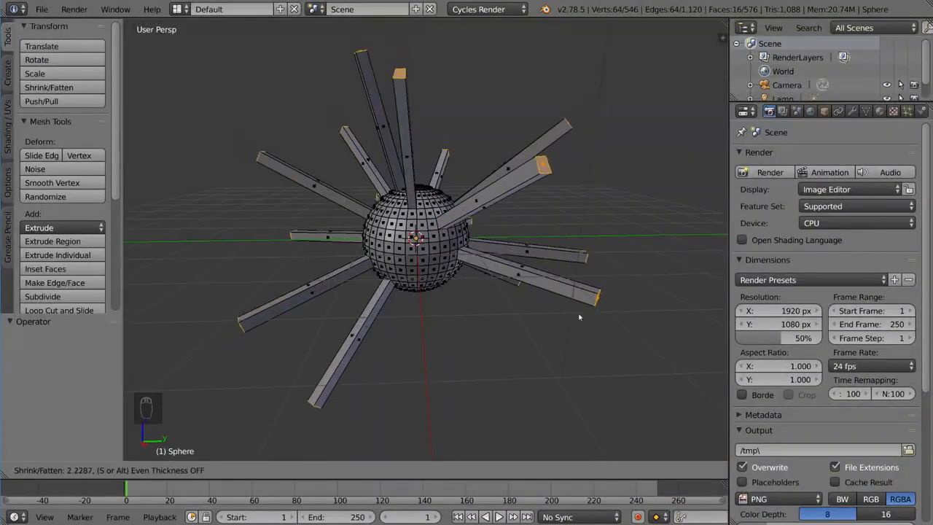
left_click(587, 281)
middle_click_drag(550, 287, 659, 301)
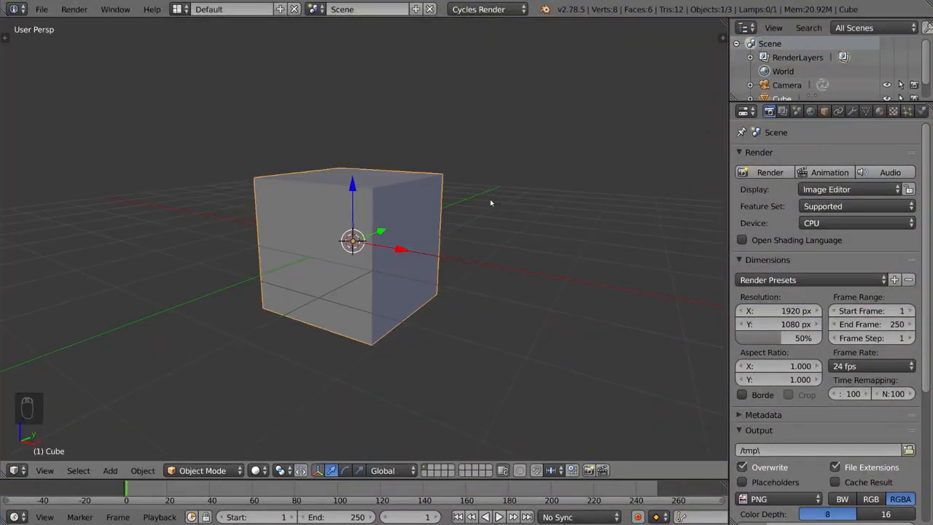
Enter Edit Mode on the fresh cube and scale it down along Z into a thin slab.
middle_click_drag(472, 206, 479, 231)
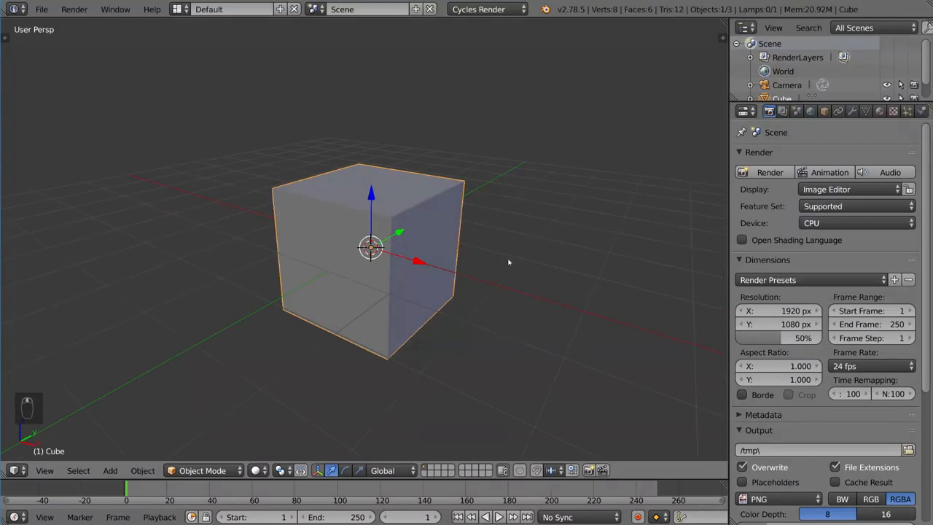
scroll(509, 266, "down", 1)
middle_click_drag(483, 263, 476, 259)
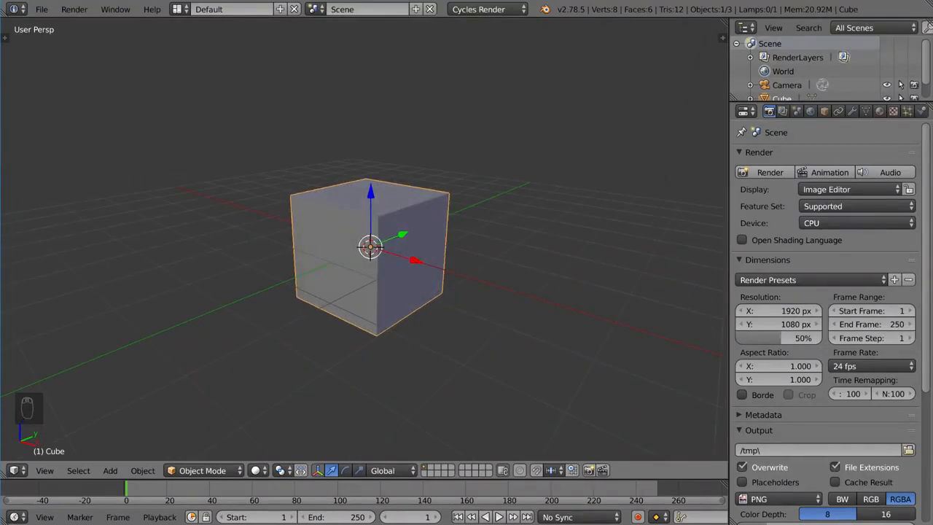
middle_click_drag(434, 342, 438, 325)
key("Tab")
key("s")
key("z")
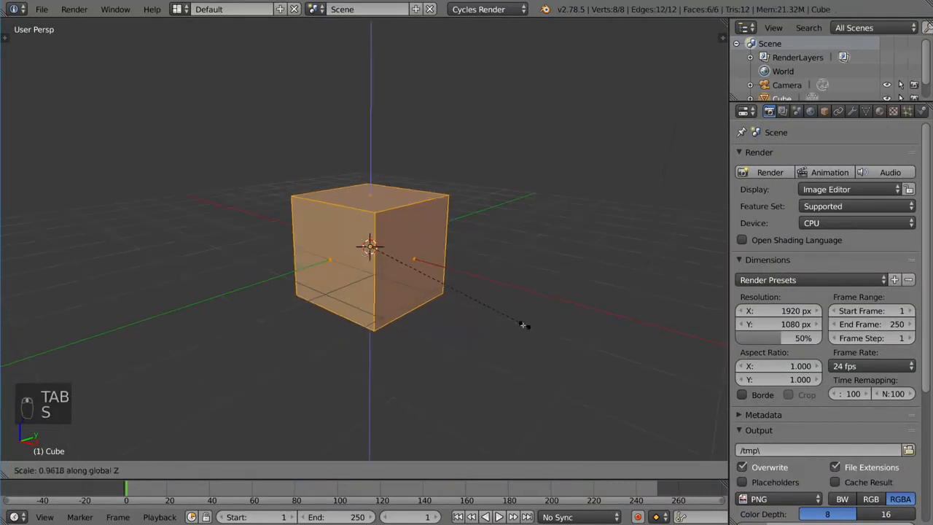
left_click(381, 270)
middle_click_drag(520, 300, 510, 323)
key("s")
key("z")
left_click(475, 303)
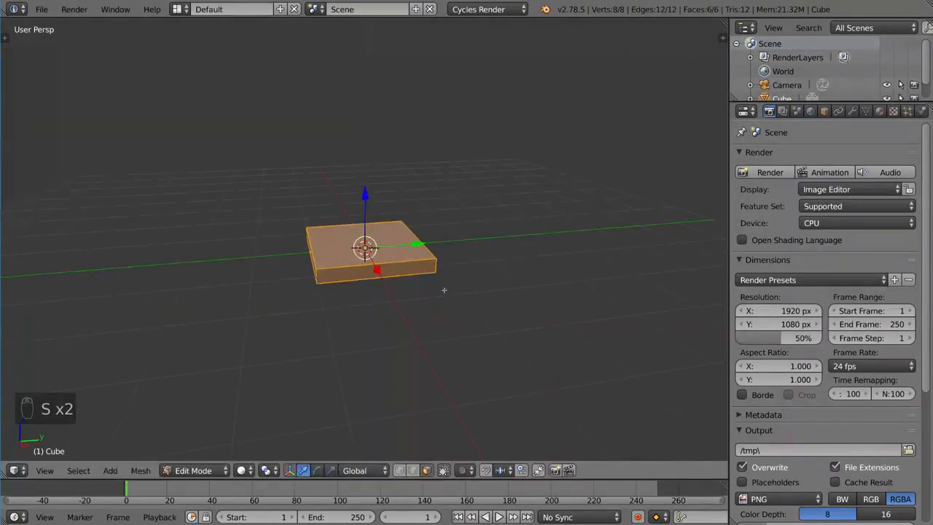
Divide the slab into a three-by-three grid with two evenly spaced loop cuts in each direction.
middle_click_drag(451, 287, 433, 311)
key("ctrl+r")
scroll(384, 270, "up", 1)
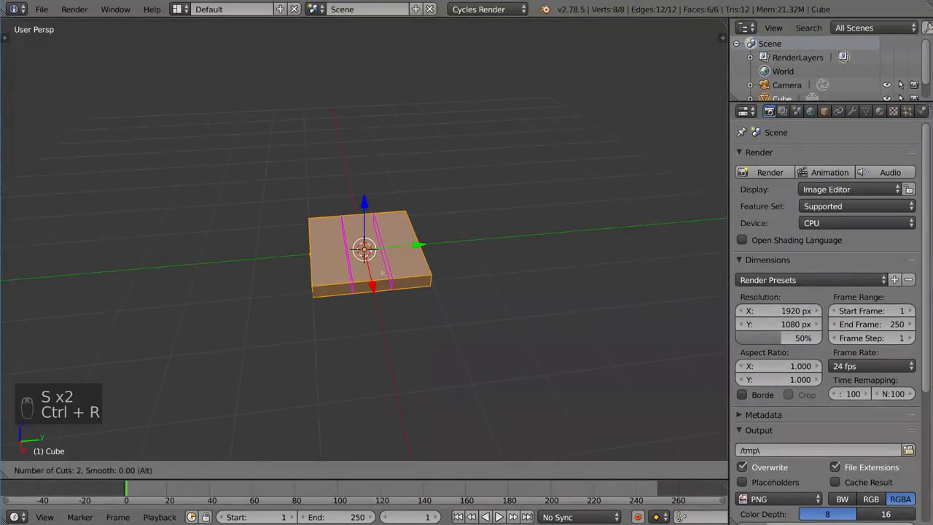
left_click(381, 274)
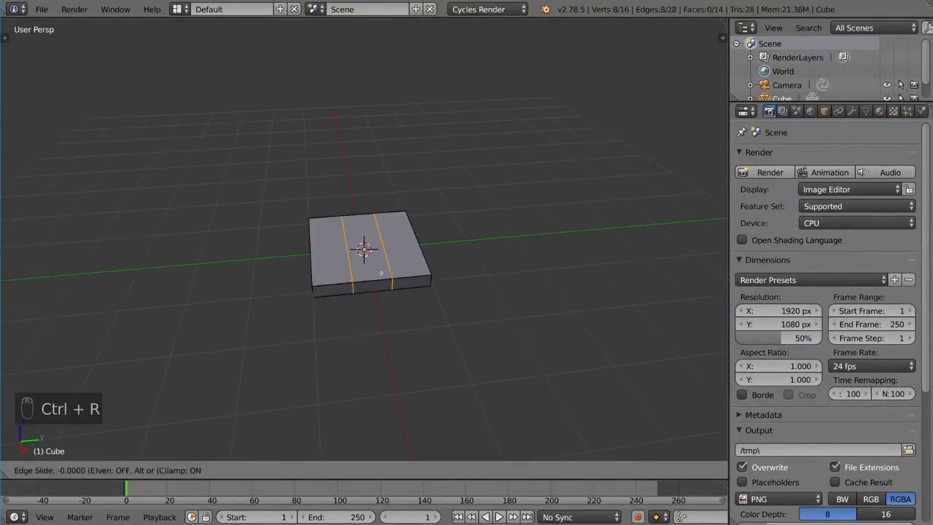
right_click(381, 274)
middle_click_drag(386, 297, 414, 204)
key("ctrl+r")
left_click(433, 295)
right_click(433, 294)
Switch to face selection and select the slab's four underside corner faces and the three top faces along one edge.
key("ctrl+Tab")
left_click(432, 222)
middle_click_drag(440, 247, 437, 228)
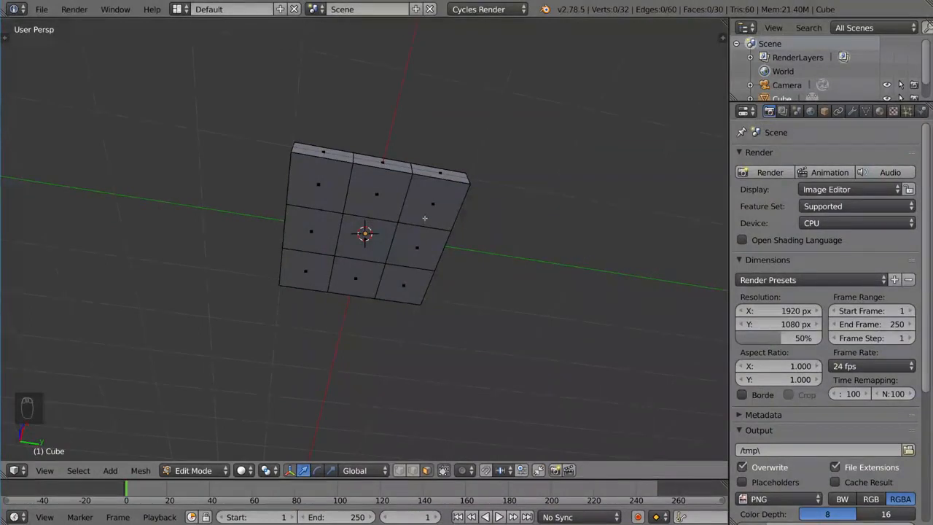
right_click(433, 203)
right_click(317, 184, "shift")
right_click(306, 270, "shift")
middle_click_drag(401, 285, 440, 286)
right_click(417, 241, "shift")
right_click(404, 202, "shift")
middle_click_drag(417, 257, 454, 278)
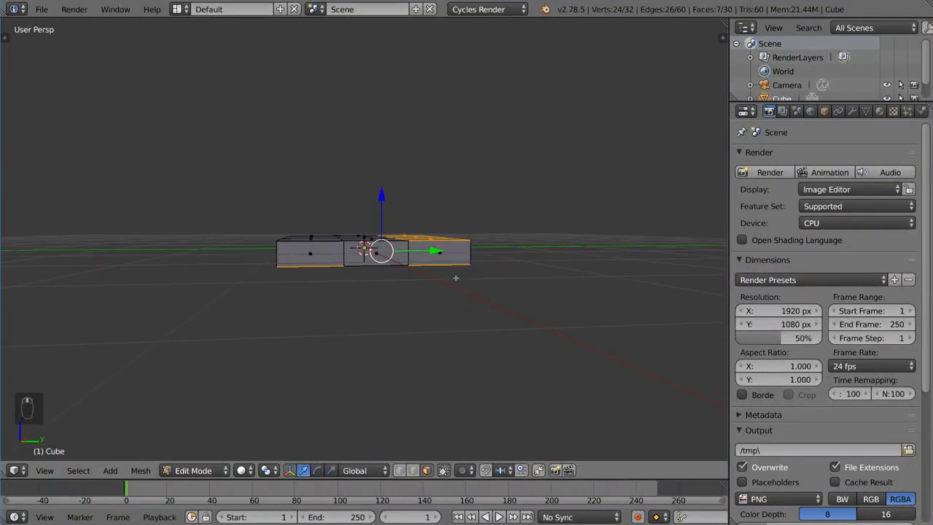
Extrude the selected slab faces in place, scale them along Z into chair legs and a backrest, and return to Object Mode.
key("e")
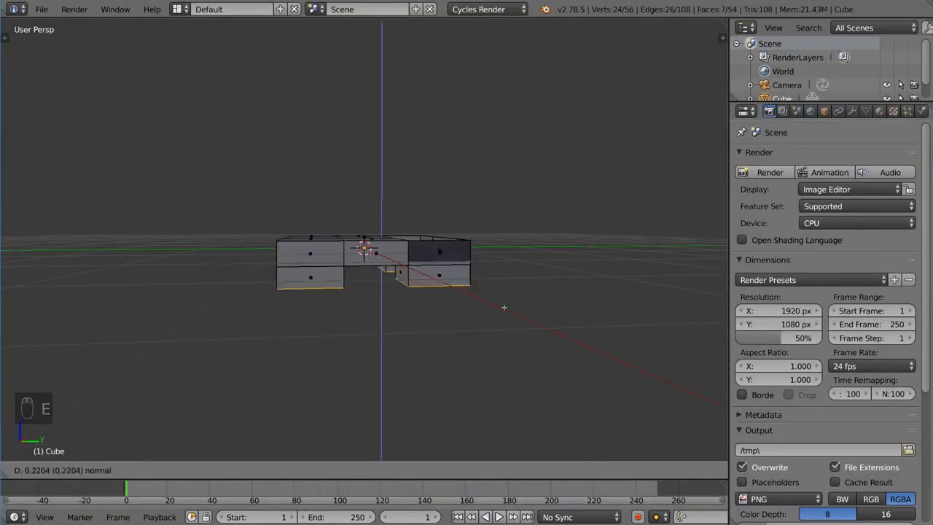
right_click(545, 232)
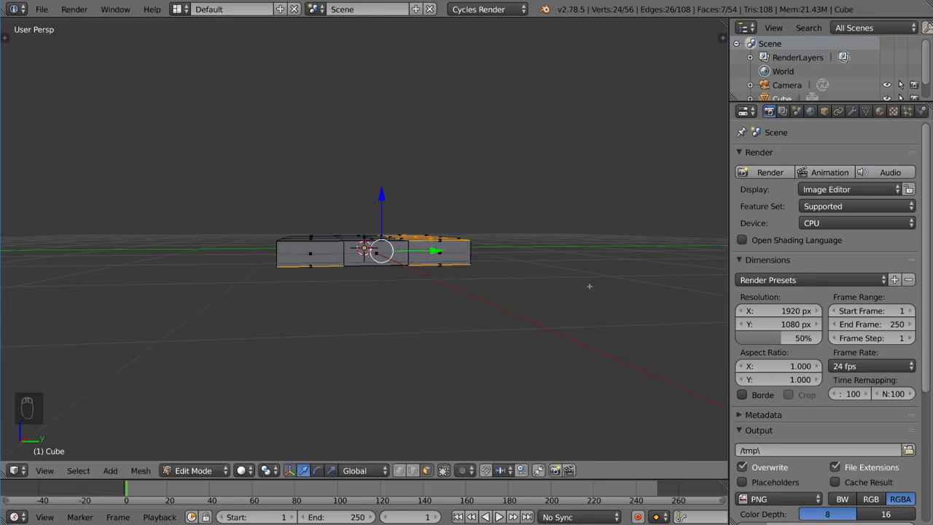
middle_click_drag(552, 276, 515, 241)
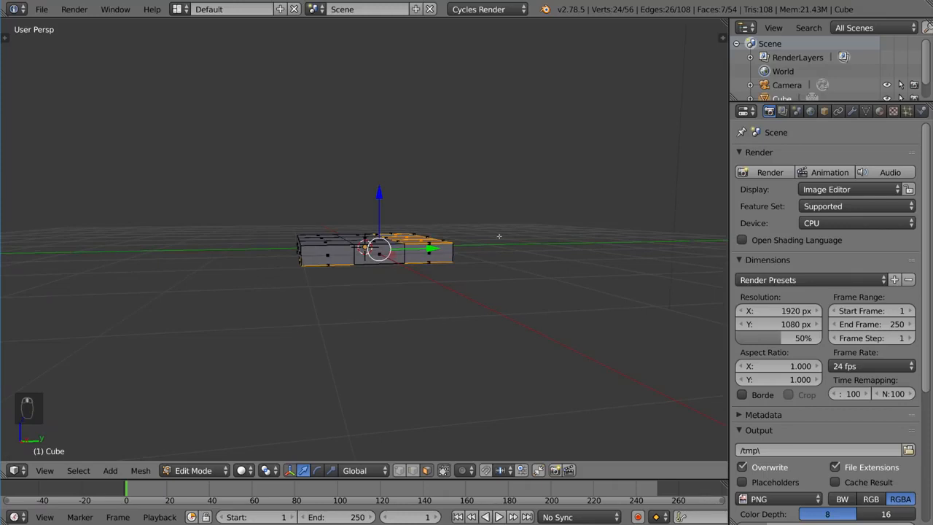
key("s")
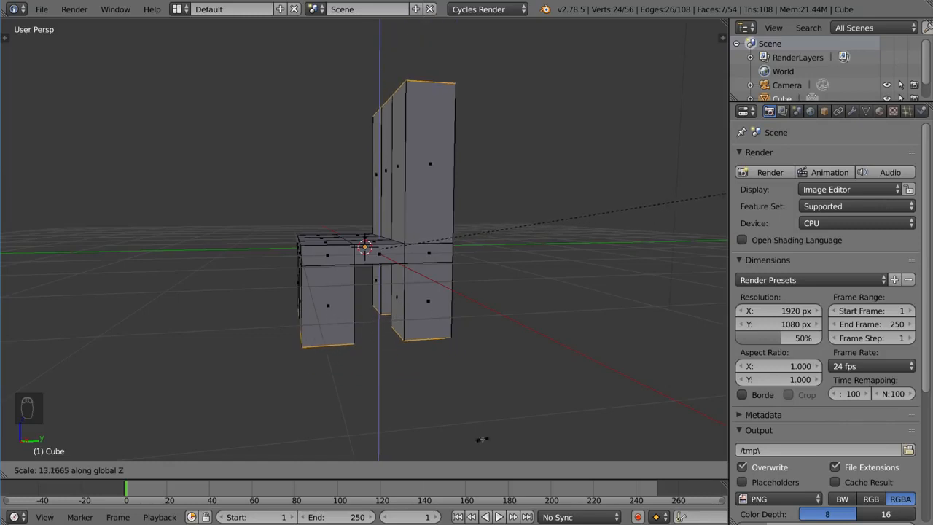
left_click(115, 387)
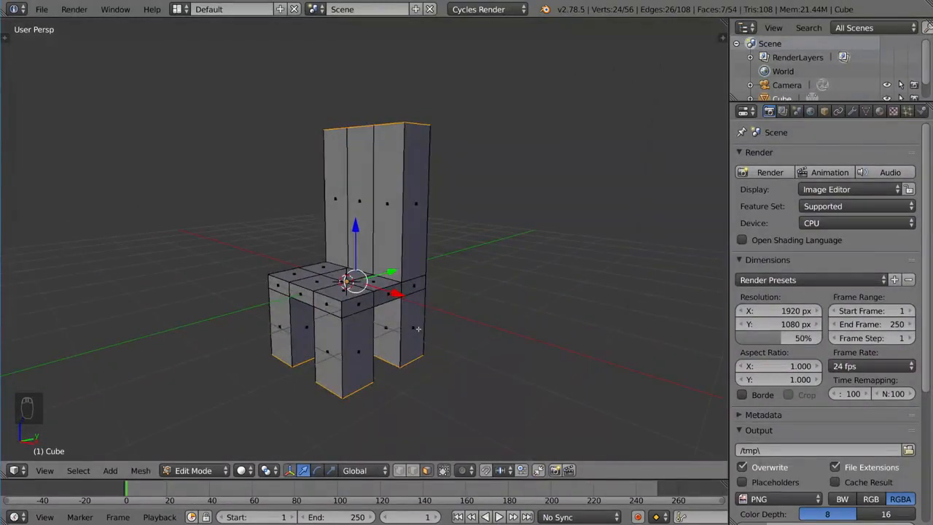
key("Tab")
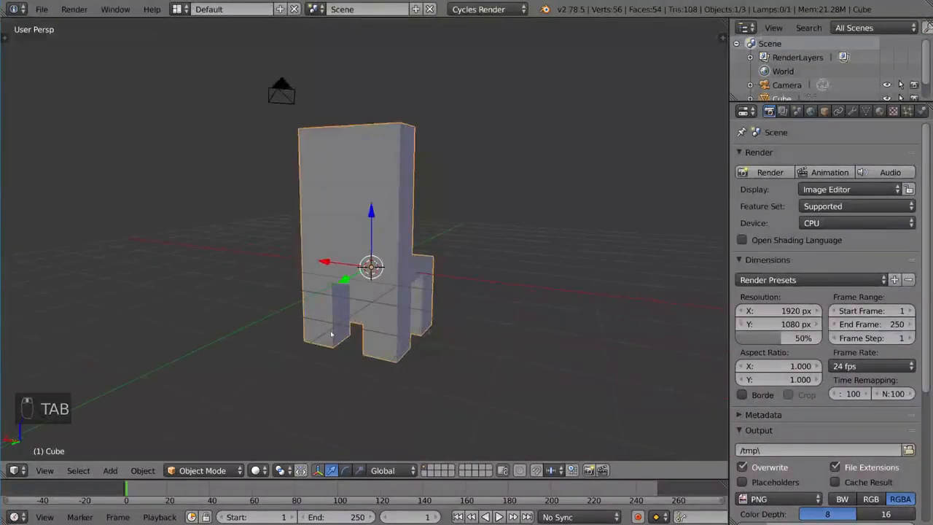